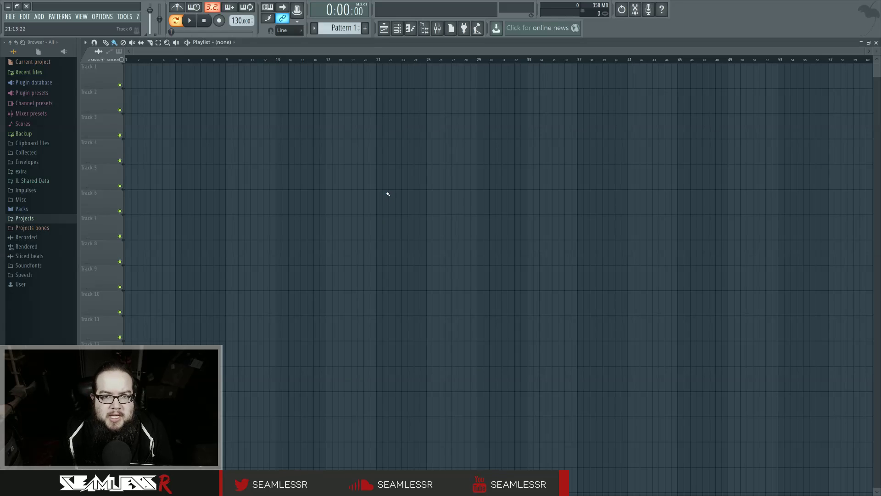
- Create a new folder under Projects and set it as the project's data folder
{"action": "left_click", "coordinate": [102, 17]}
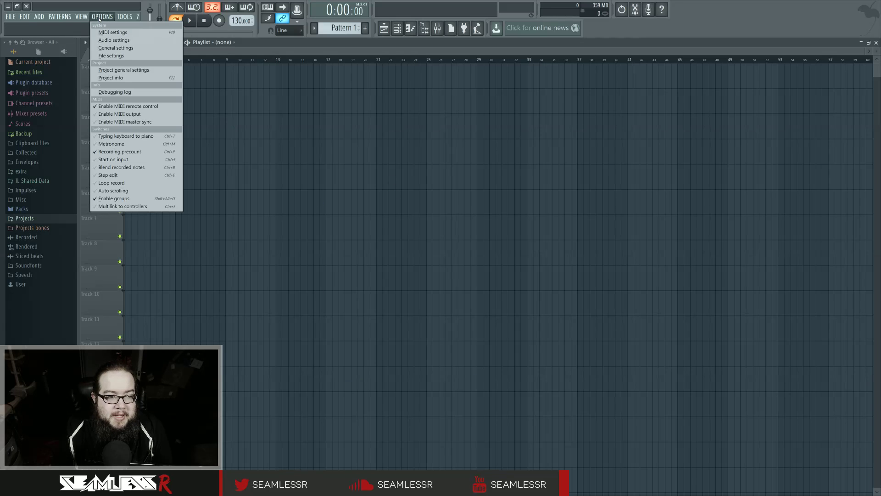
{"action": "left_click", "coordinate": [138, 71]}
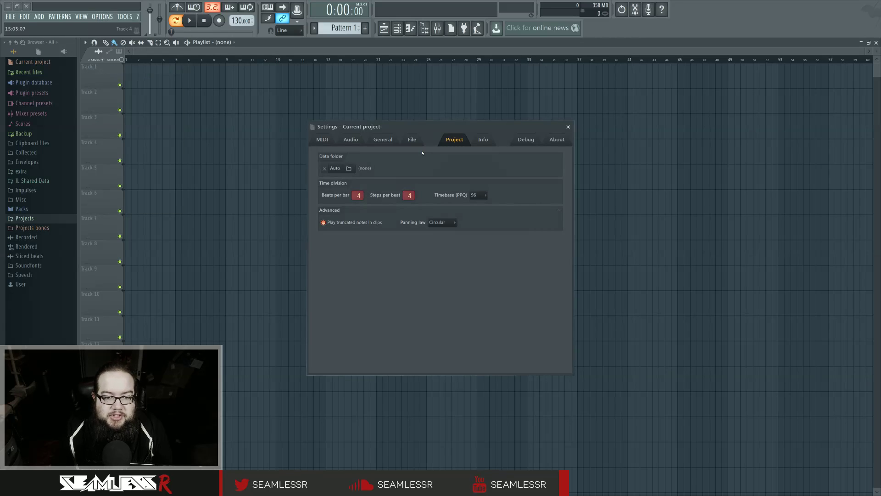
{"action": "left_click", "coordinate": [351, 169]}
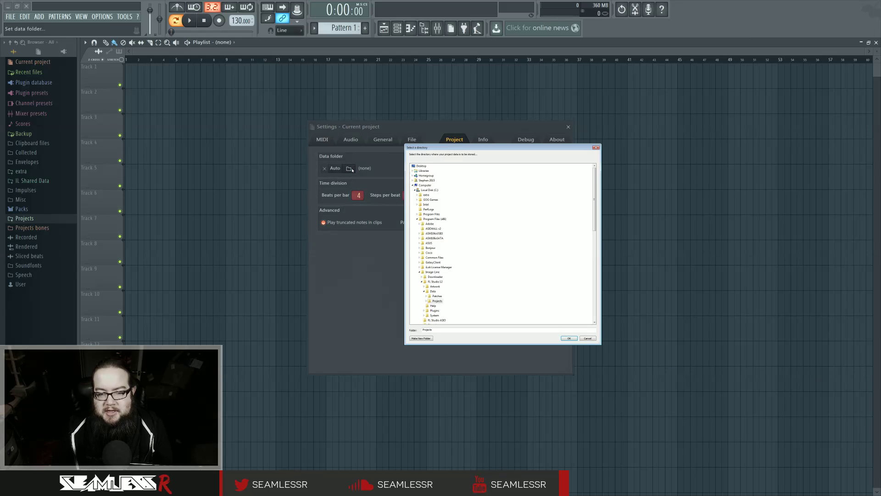
{"action": "left_click", "coordinate": [437, 300]}
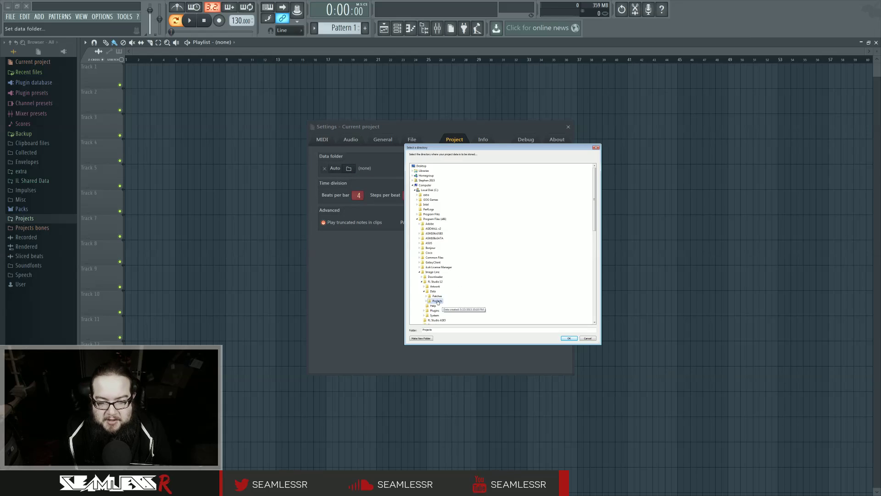
{"action": "left_click", "coordinate": [420, 338]}
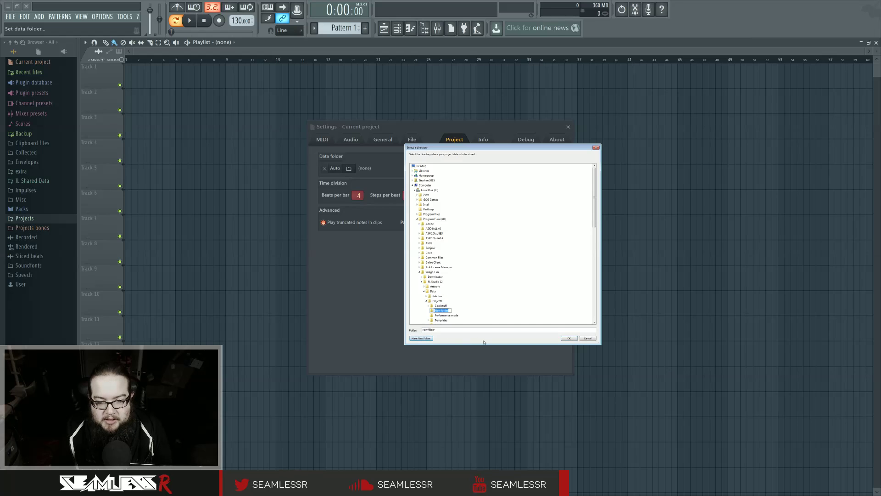
{"action": "type", "text": "S"}
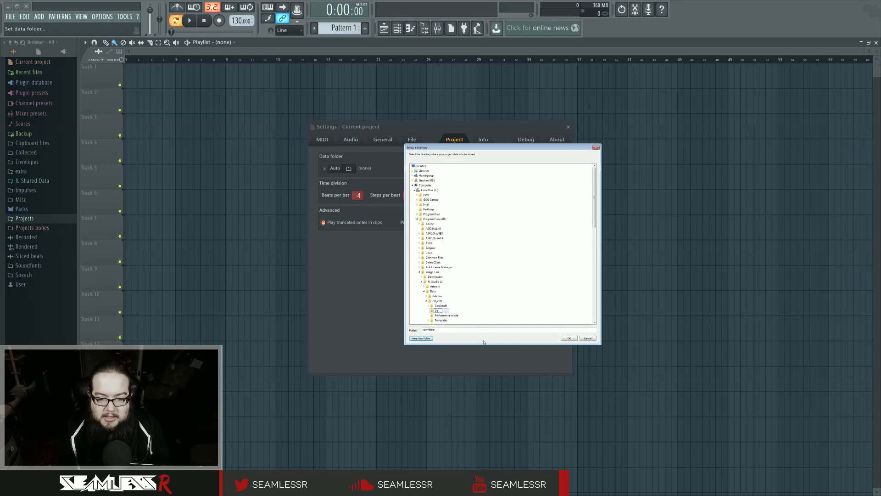
{"action": "left_click", "coordinate": [568, 339]}
- Save the project as something.flp and close the project settings
{"action": "left_click", "coordinate": [488, 278]}
{"action": "double_click", "coordinate": [389, 296]}
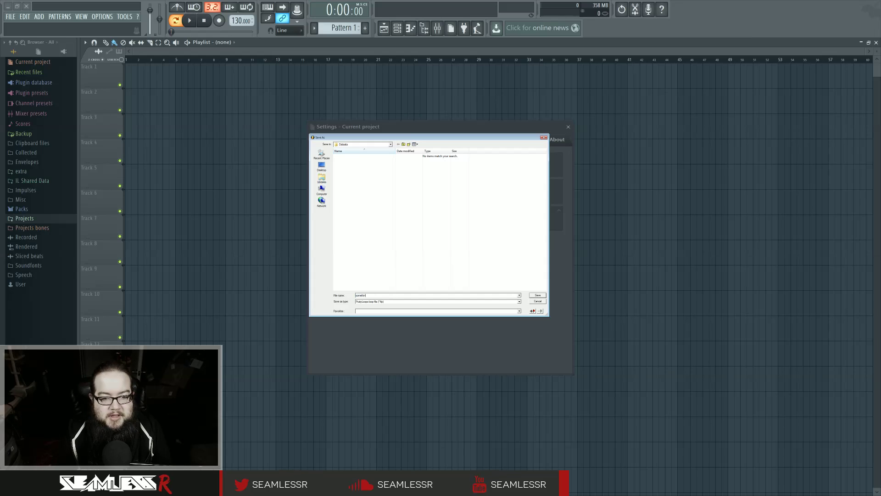
{"action": "left_click", "coordinate": [538, 296]}
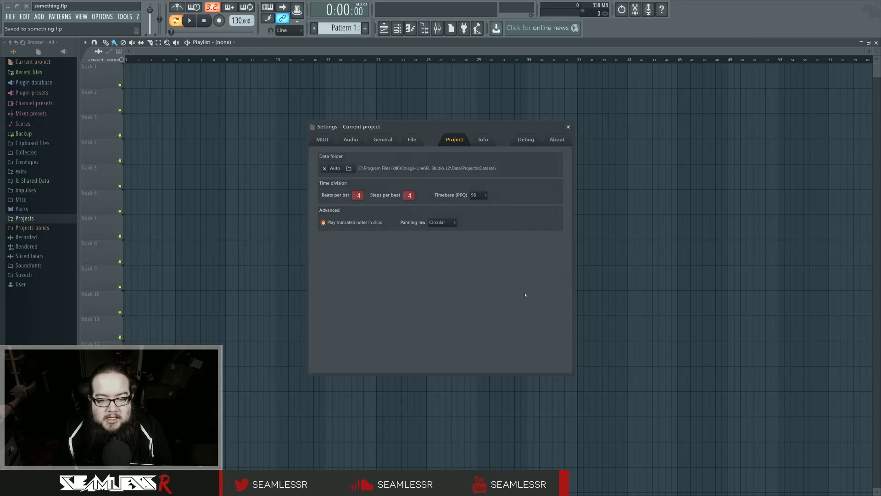
{"action": "left_click", "coordinate": [568, 126]}
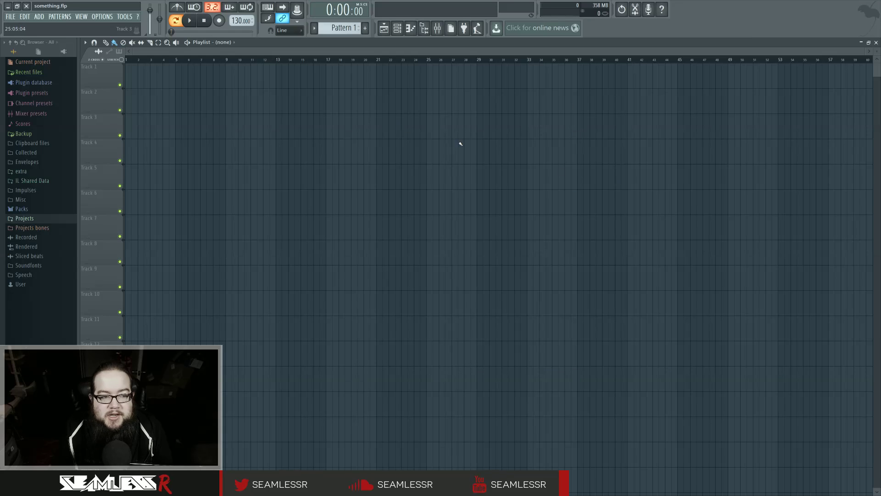
{"action": "left_click", "coordinate": [50, 218]}
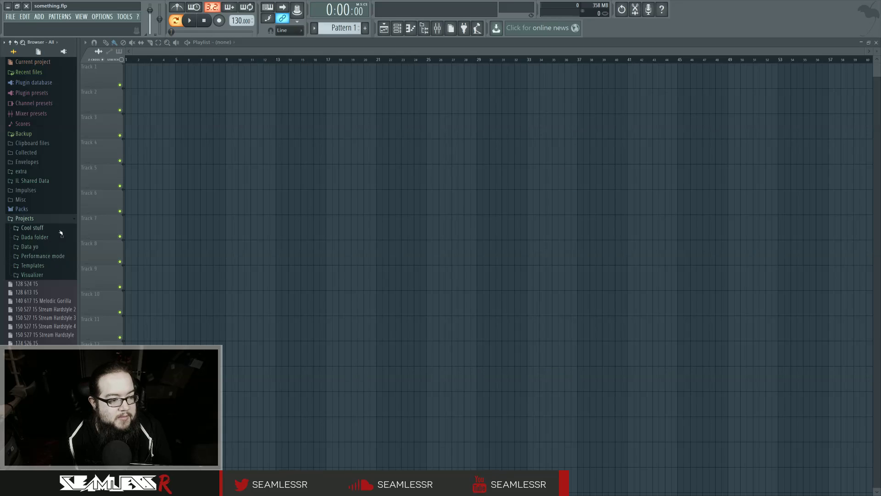
{"action": "left_click", "coordinate": [41, 219]}
{"action": "right_click", "coordinate": [55, 216]}
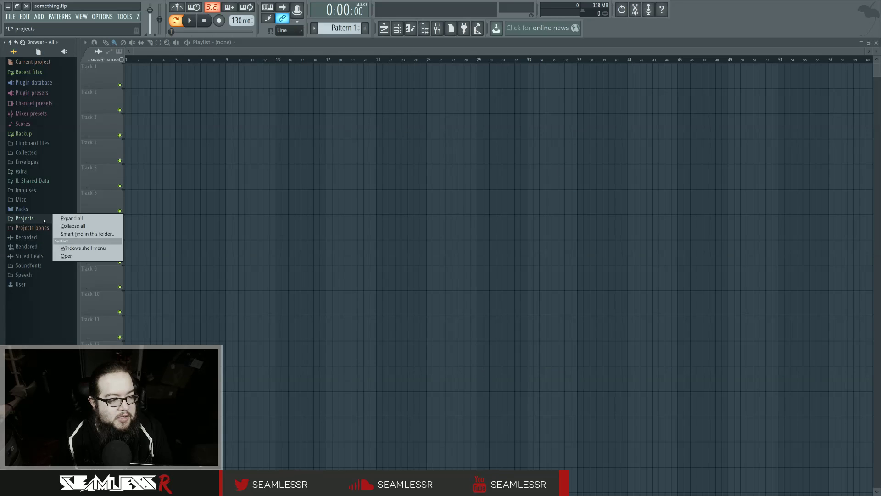
{"action": "key", "text": "Escape"}
{"action": "left_click", "coordinate": [40, 219]}
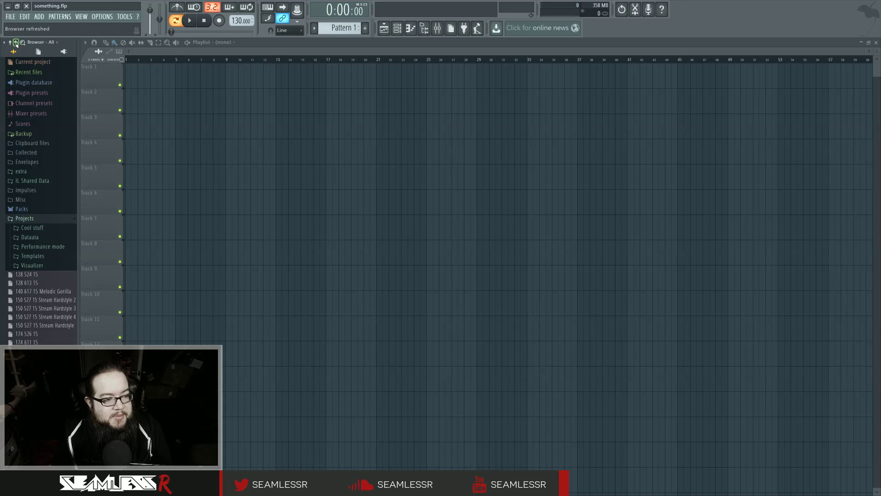
{"action": "left_click", "coordinate": [46, 221]}
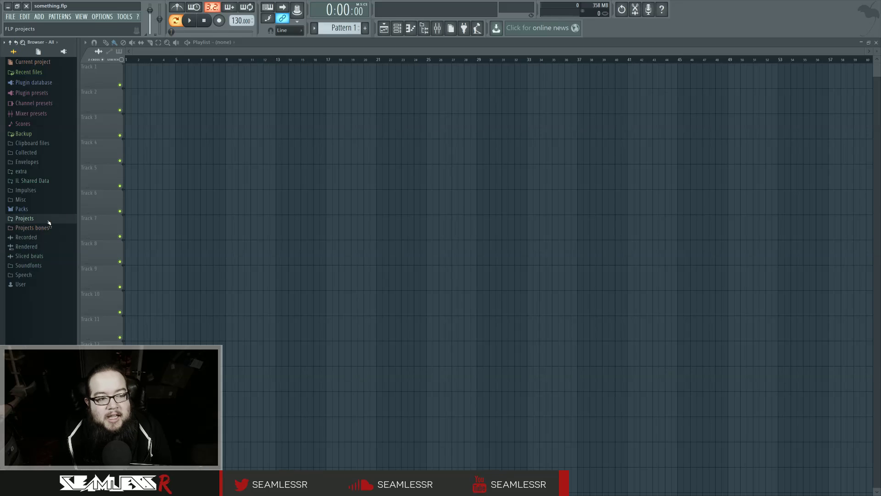
{"action": "left_click", "coordinate": [44, 218]}
{"action": "left_click", "coordinate": [44, 219]}
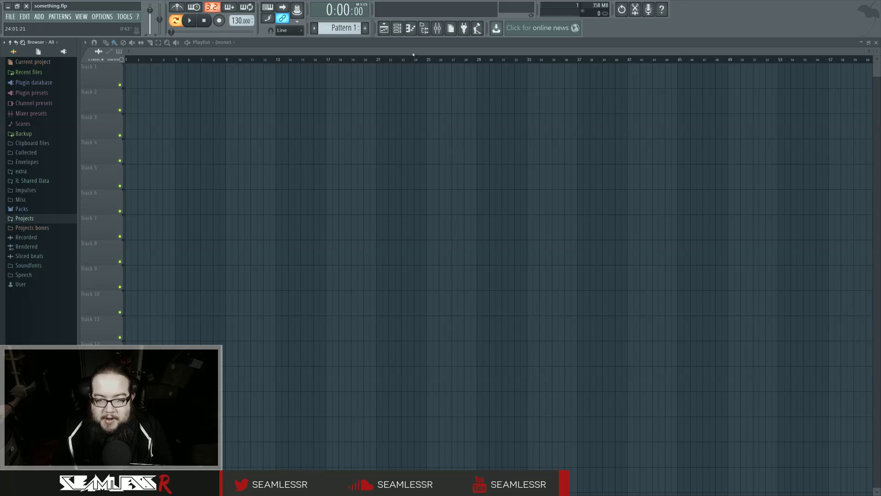
- In the mixer, set Insert 1's input to FireStudio Project Mic 1 and load Edison on it
{"action": "left_click", "coordinate": [437, 29]}
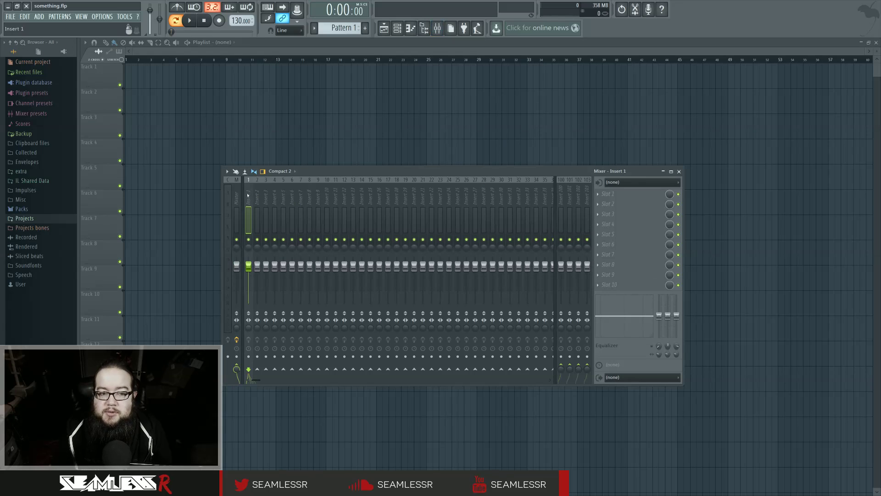
{"action": "left_click", "coordinate": [642, 182]}
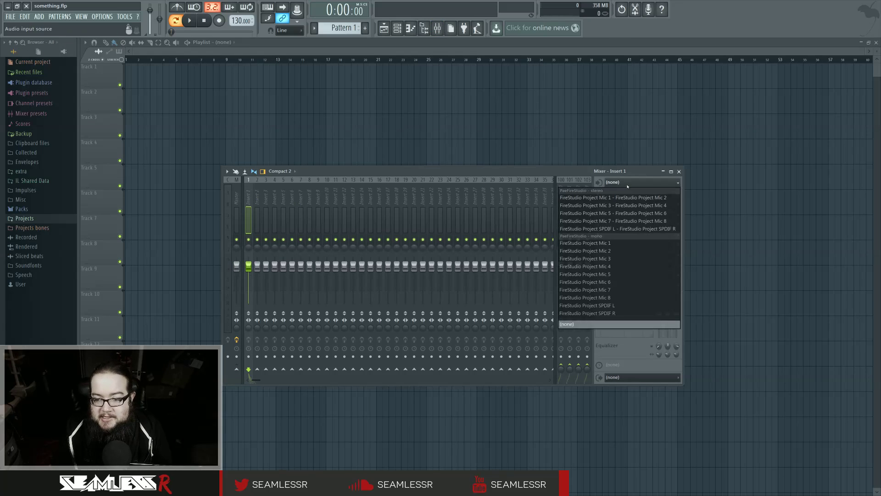
{"action": "left_click", "coordinate": [610, 241]}
{"action": "left_click", "coordinate": [610, 204]}
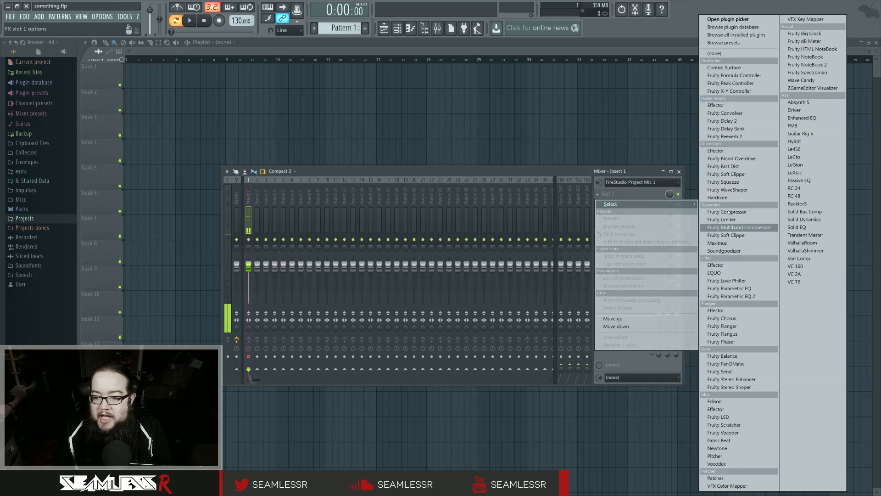
{"action": "left_click", "coordinate": [724, 402]}
- Record a vocal titled 'something eklse' in Edison and send it to the playlist as an audio clip
{"action": "left_click", "coordinate": [298, 198]}
{"action": "type", "text": "something sl"}
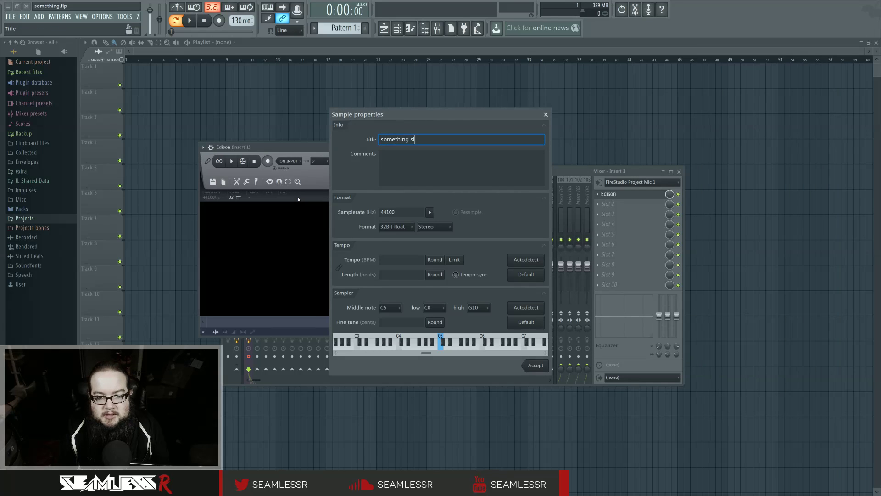
{"action": "key", "text": "BackSpace"}
{"action": "key", "text": "BackSpace"}
{"action": "type", "text": "eklse"}
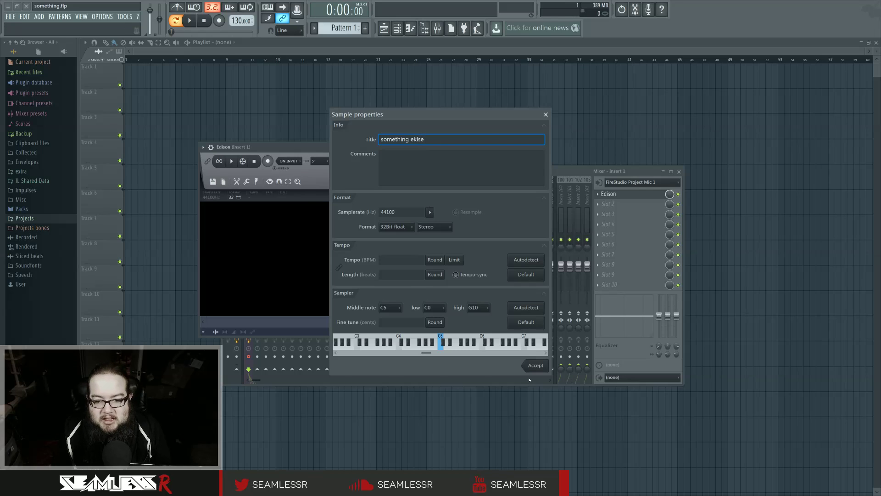
{"action": "left_click", "coordinate": [535, 365]}
{"action": "left_click", "coordinate": [268, 162]}
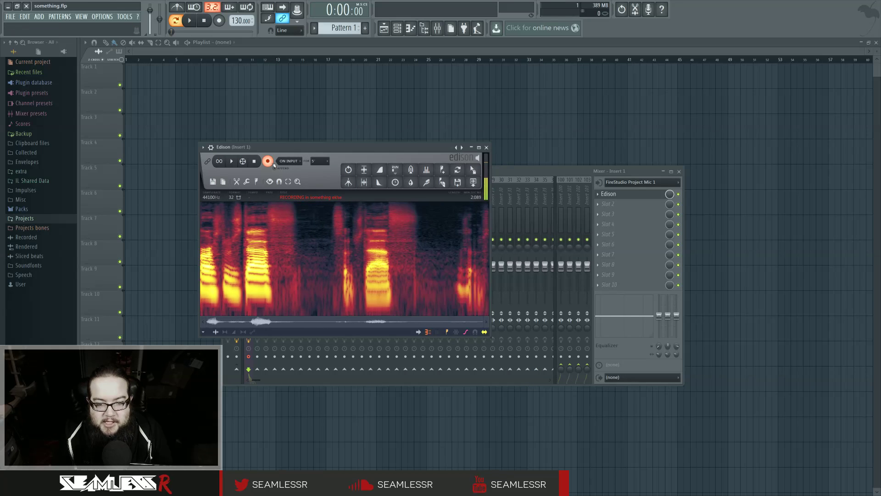
{"action": "left_click", "coordinate": [269, 161]}
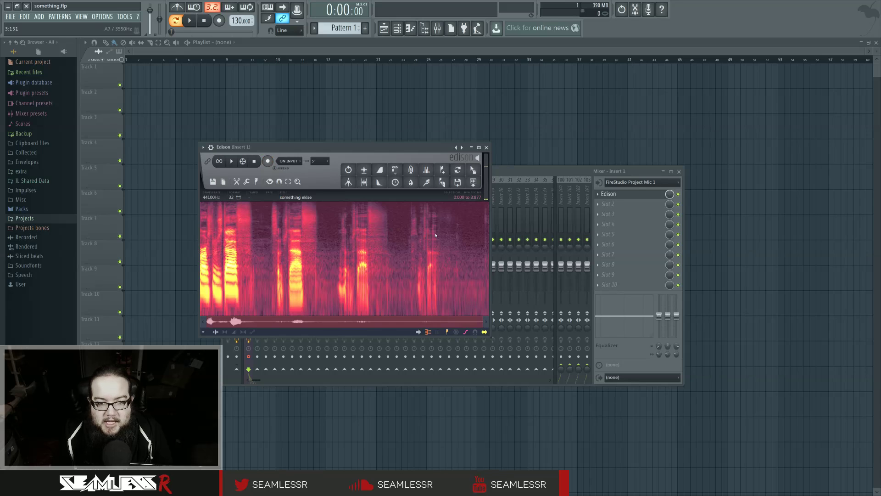
{"action": "left_click", "coordinate": [473, 182]}
{"action": "left_click", "coordinate": [507, 126]}
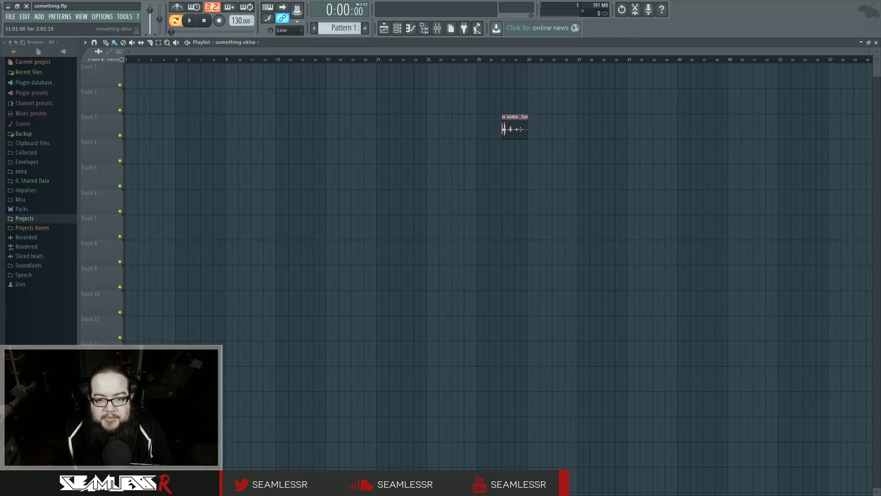
- Open the vocal clip's channel settings, cancel loading another sample, and close the window
{"action": "double_click", "coordinate": [520, 129]}
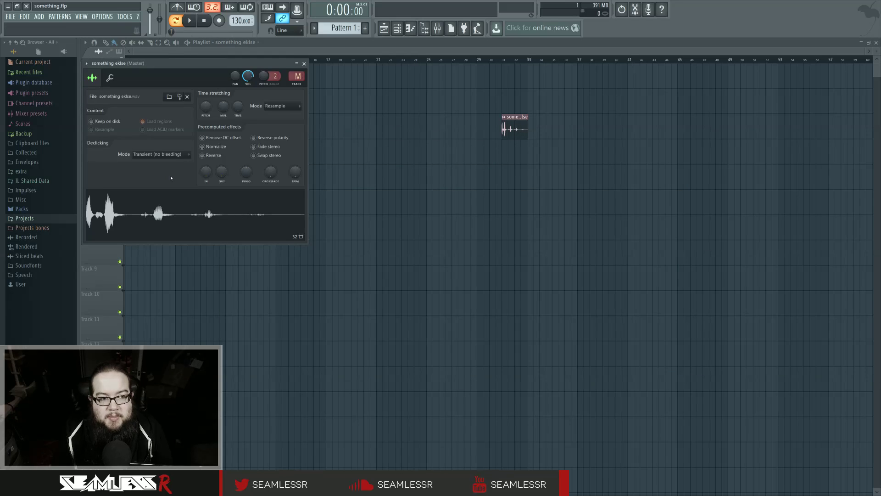
{"action": "left_click", "coordinate": [169, 96]}
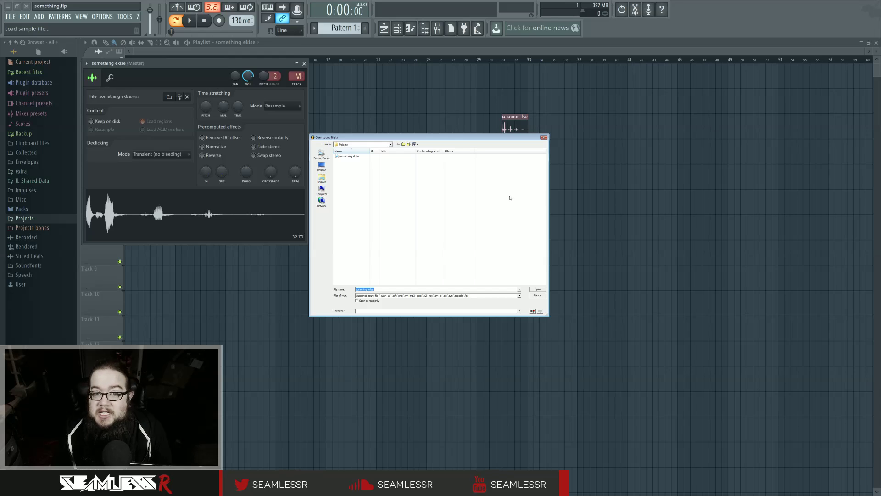
{"action": "left_click", "coordinate": [544, 137]}
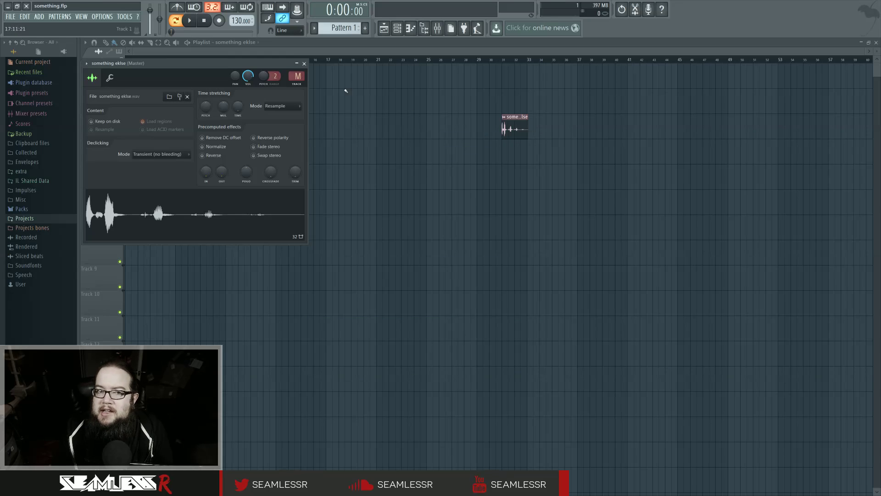
{"action": "left_click", "coordinate": [303, 64]}
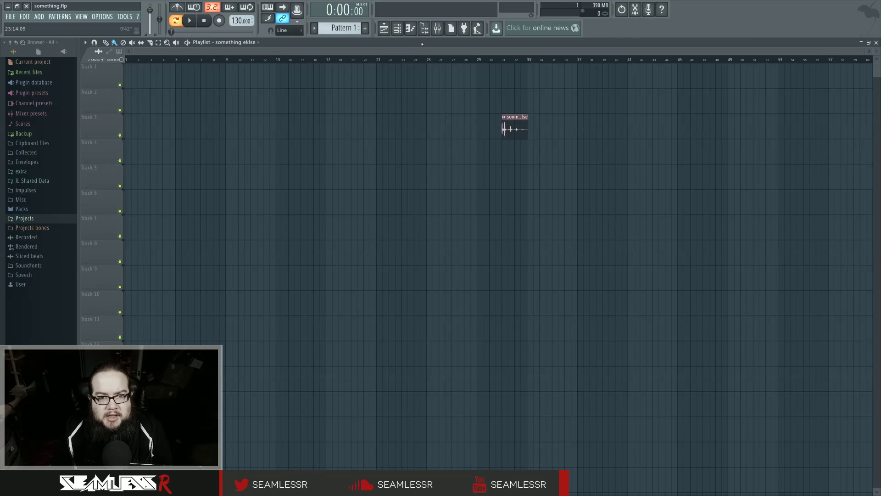
- Open the mixer on Insert 1, try arming disk recording, and cancel its file dialog
{"action": "left_click", "coordinate": [397, 29]}
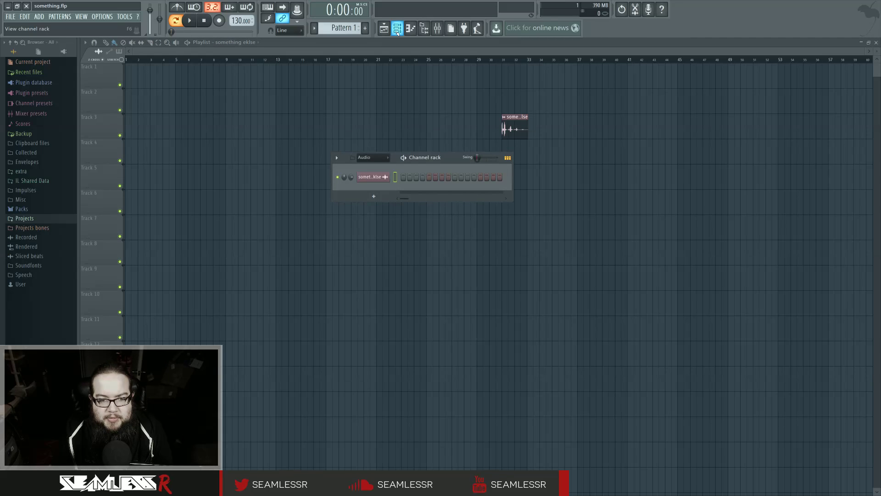
{"action": "left_click", "coordinate": [397, 30]}
{"action": "left_click", "coordinate": [438, 28]}
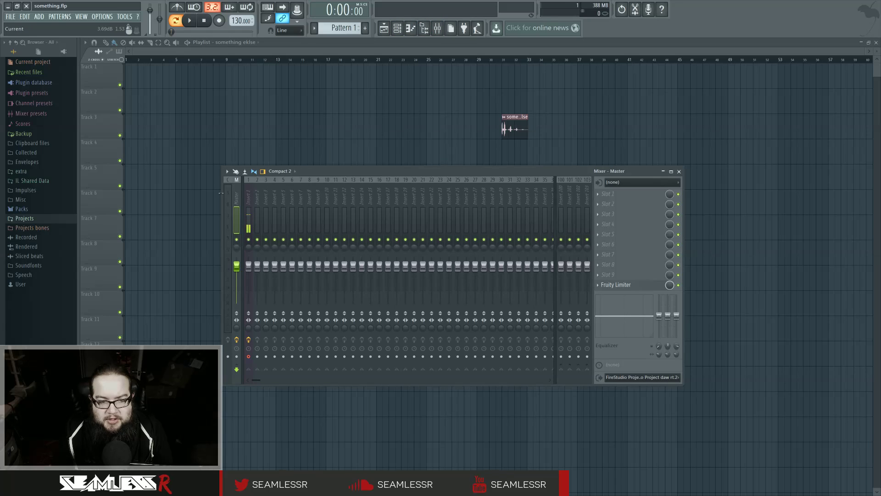
{"action": "left_click", "coordinate": [245, 200]}
{"action": "left_click", "coordinate": [248, 356]}
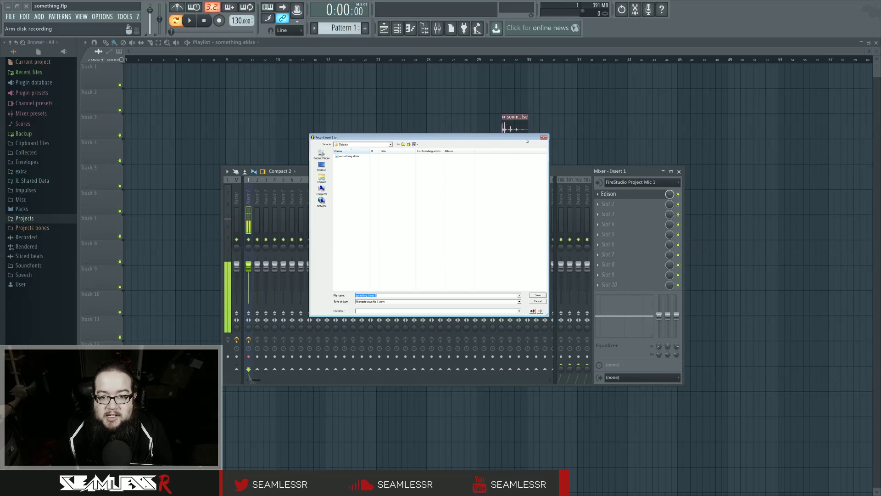
{"action": "left_click", "coordinate": [543, 138]}
{"action": "left_click_drag", "start_coordinate": [520, 172], "coordinate": [518, 173]}
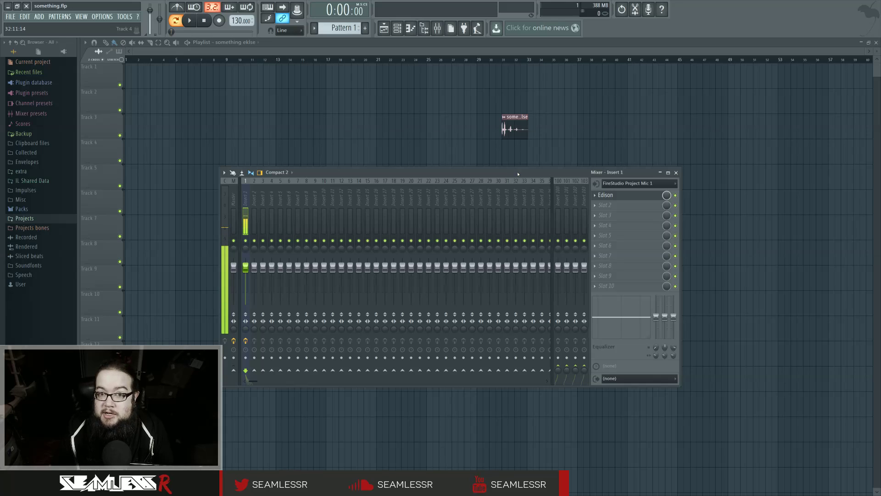
- Expand and collapse the Recorded and Sliced beats folders in the browser
{"action": "left_click", "coordinate": [49, 238]}
{"action": "left_click", "coordinate": [48, 238]}
{"action": "left_click", "coordinate": [50, 256]}
{"action": "left_click", "coordinate": [53, 257]}
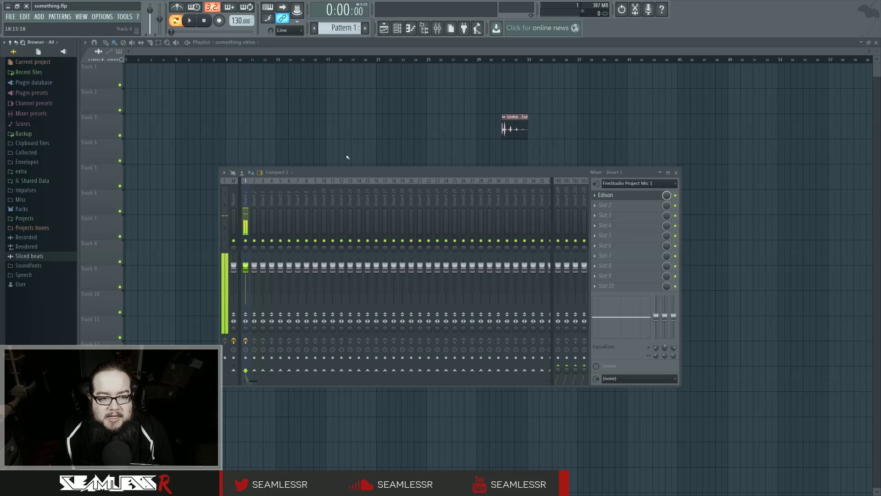
- Open and close Edison on Insert 1, then close the mixer
{"action": "left_click", "coordinate": [607, 195]}
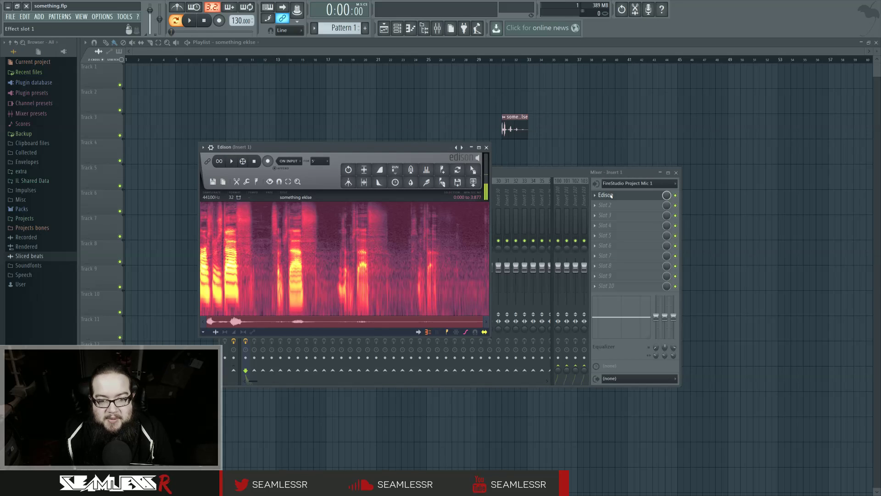
{"action": "left_click", "coordinate": [609, 196]}
{"action": "mouse_move", "coordinate": [508, 173]}
{"action": "left_mouse_down"}
{"action": "mouse_move", "coordinate": [515, 182]}
{"action": "mouse_move", "coordinate": [517, 172]}
{"action": "left_mouse_up"}
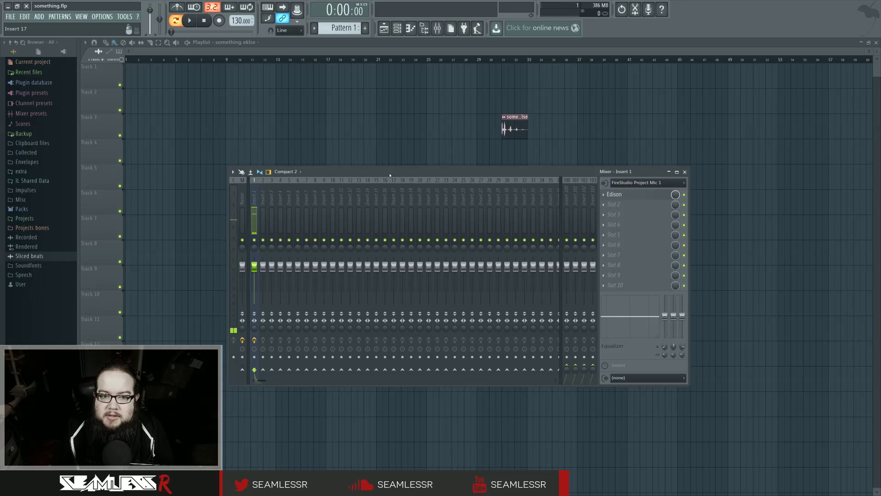
{"action": "left_click", "coordinate": [684, 172]}
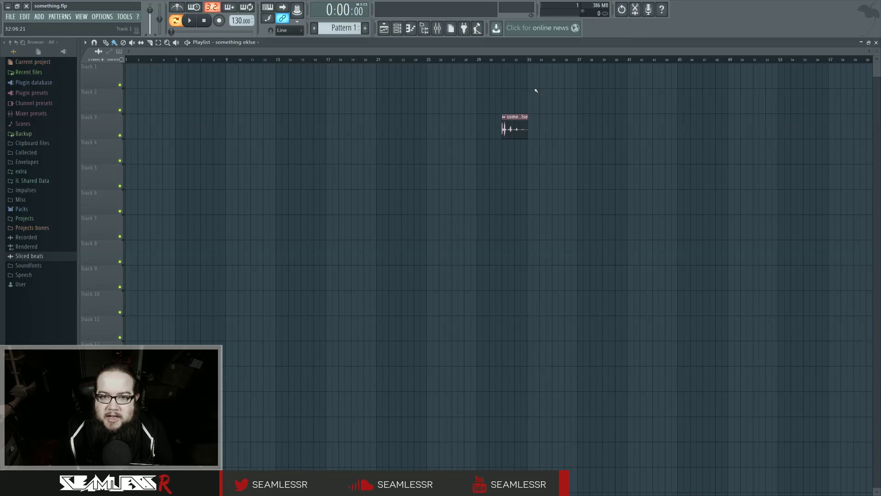
- Set mixer Insert 1's input to (none) after briefly checking the Kick channel settings
{"action": "left_click", "coordinate": [398, 28]}
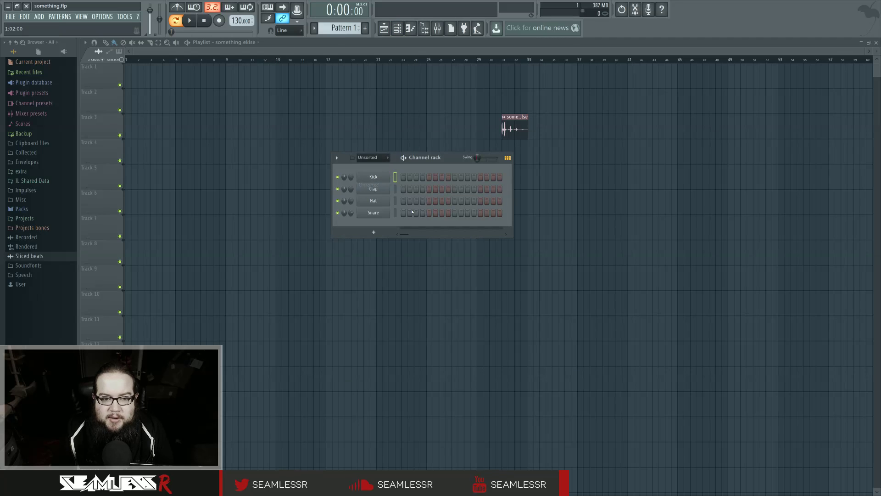
{"action": "left_click", "coordinate": [373, 177]}
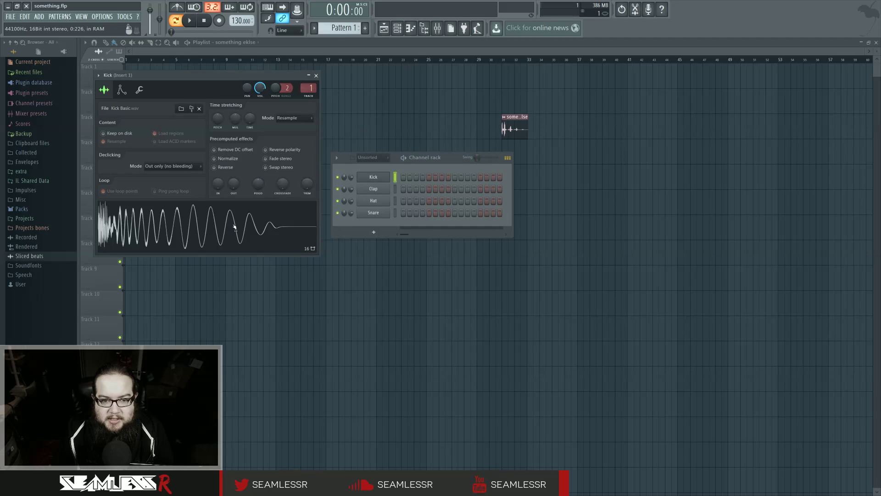
{"action": "left_click", "coordinate": [316, 75]}
{"action": "left_click", "coordinate": [437, 29]}
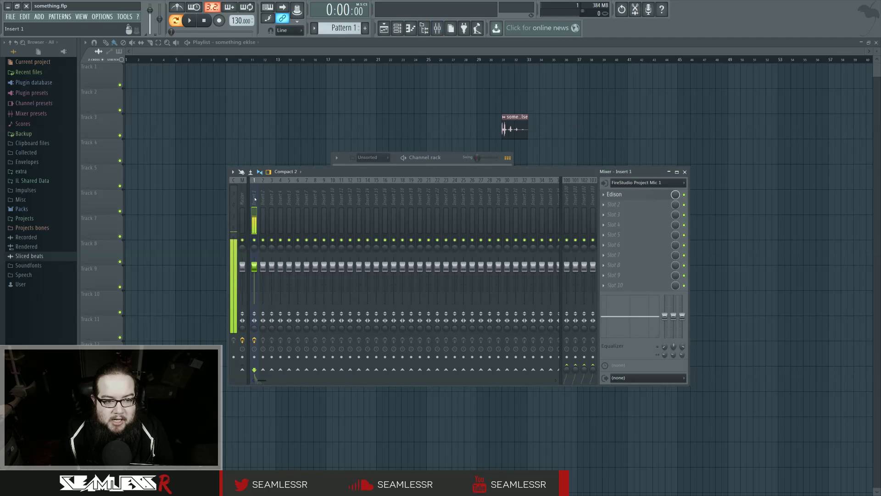
{"action": "left_click", "coordinate": [646, 182]}
{"action": "left_click", "coordinate": [642, 200]}
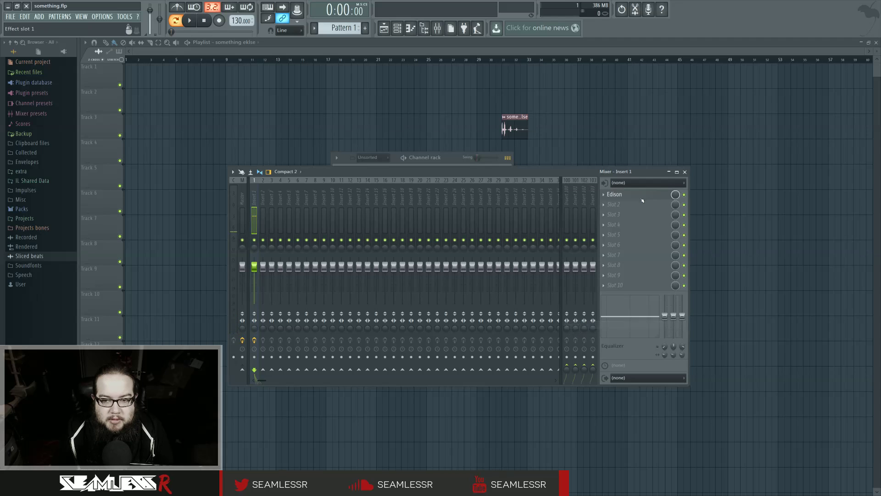
- Preview the Kick sample without loading a new one, then return to the playlist
{"action": "left_click", "coordinate": [447, 164]}
{"action": "left_click", "coordinate": [33, 210]}
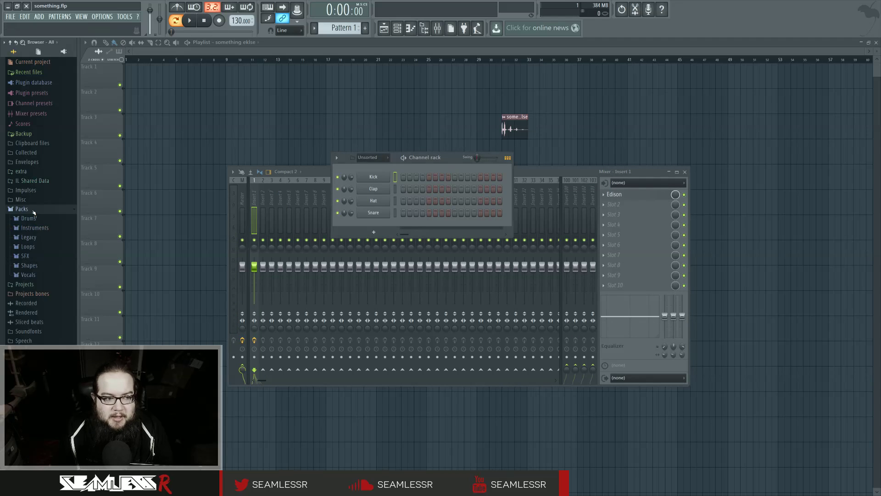
{"action": "left_click", "coordinate": [22, 209]}
{"action": "left_click", "coordinate": [373, 177]}
{"action": "left_click", "coordinate": [218, 250]}
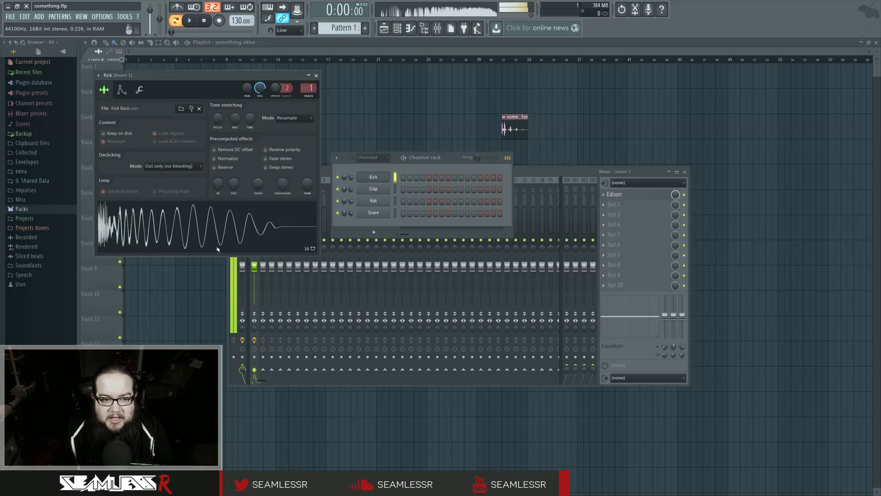
{"action": "left_click", "coordinate": [181, 109]}
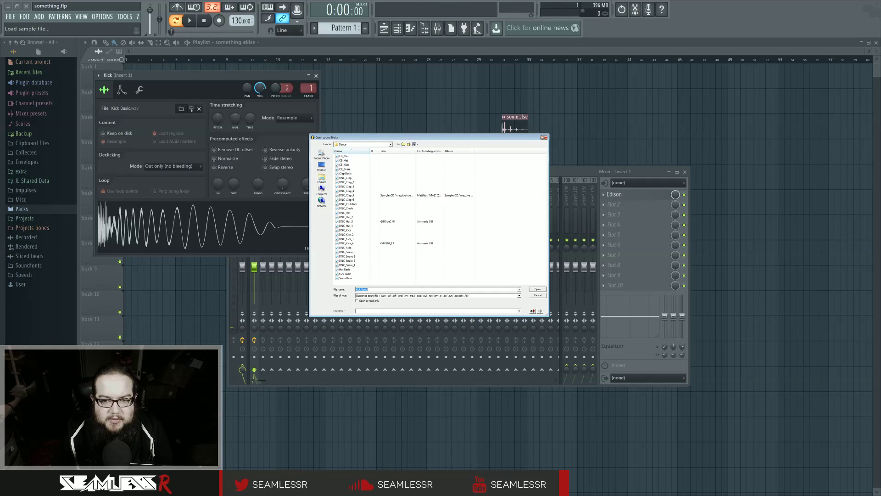
{"action": "left_click", "coordinate": [543, 138]}
{"action": "left_click", "coordinate": [315, 75]}
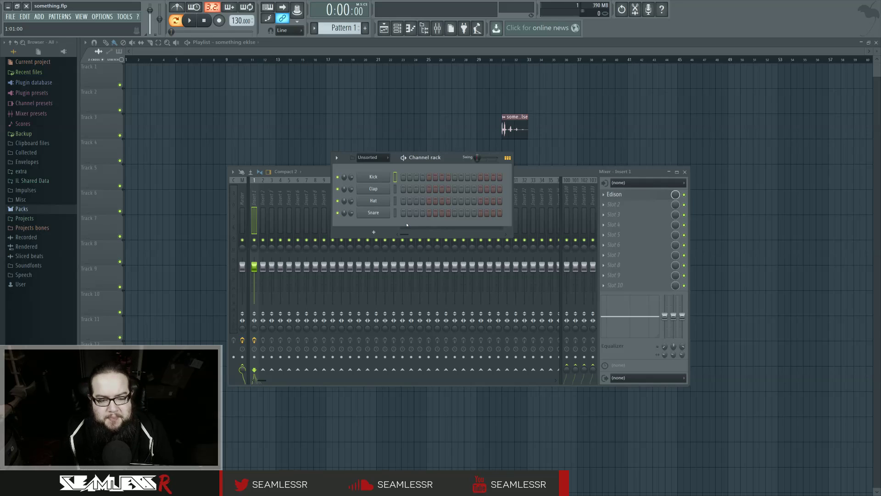
{"action": "left_click", "coordinate": [389, 29]}
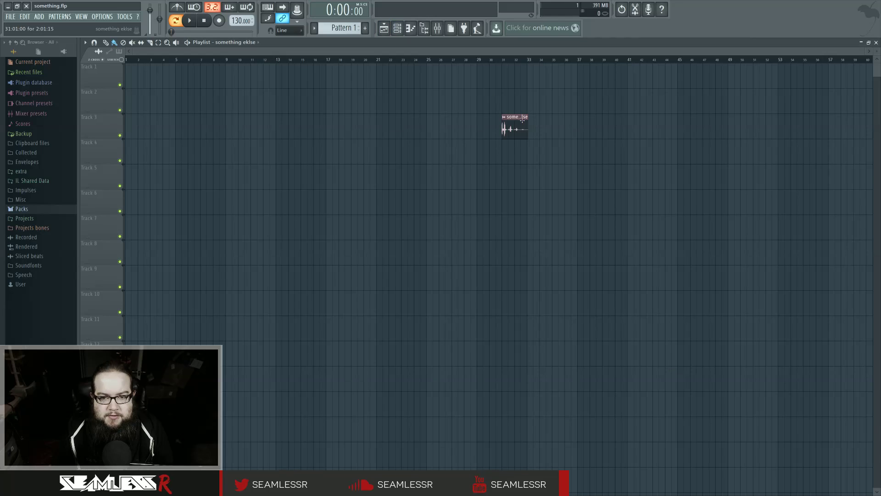
- Drag the 'something eklse' clip from Track 3 to Track 1 near bar 21
{"action": "left_click_drag", "start_coordinate": [522, 125], "coordinate": [397, 75]}
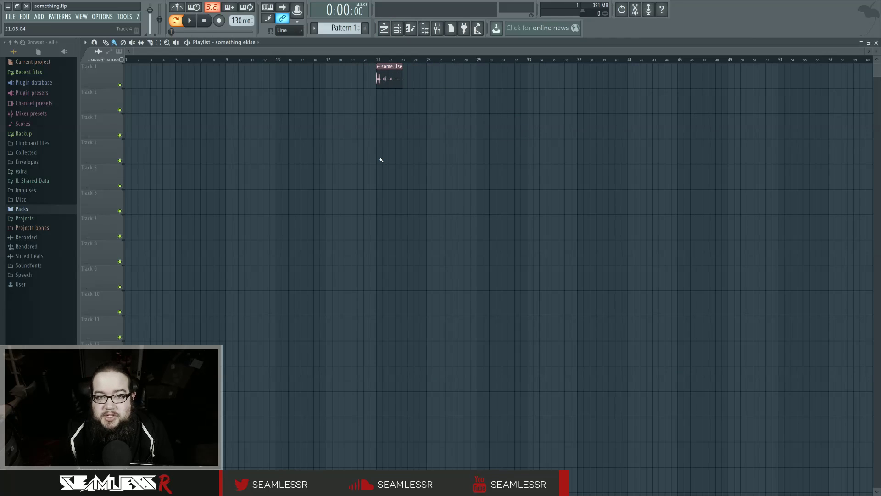